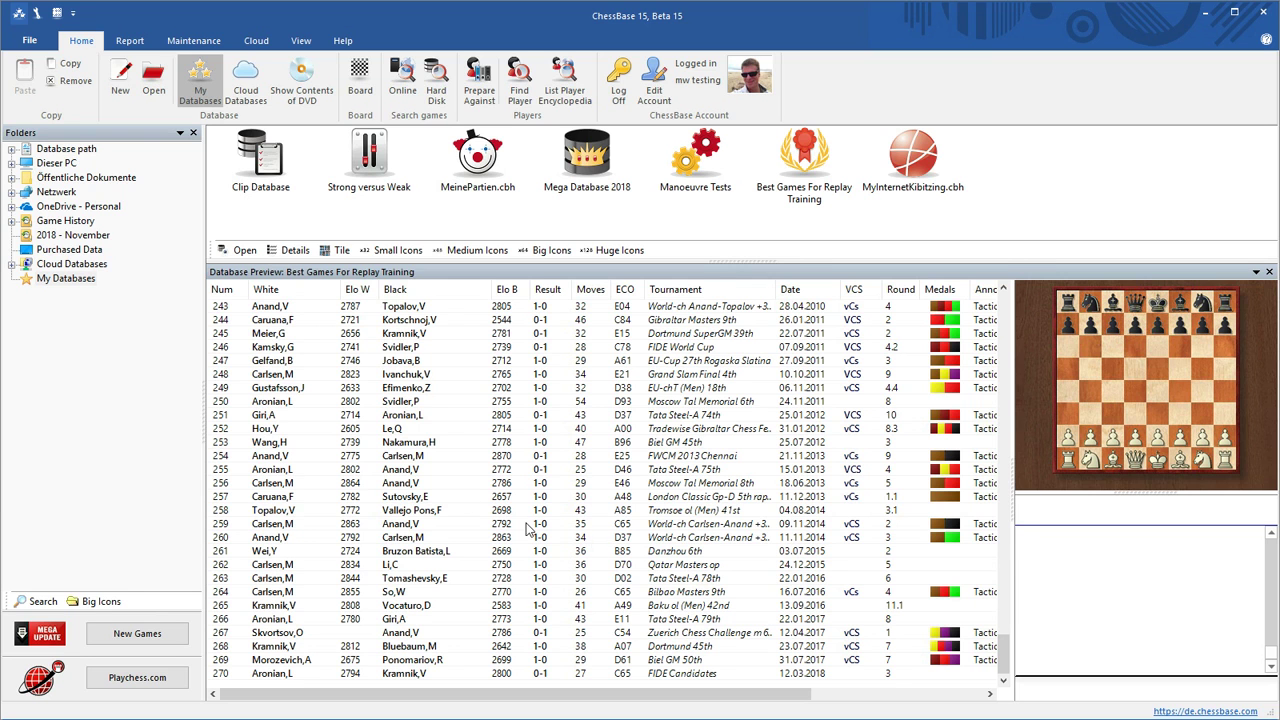
On a new board, play 1.d4 d5 2.c4 e6 3.Sc3 Sf6 4.cxd5 exd5 (D35 Exchange Variation).
left_click(360, 80)
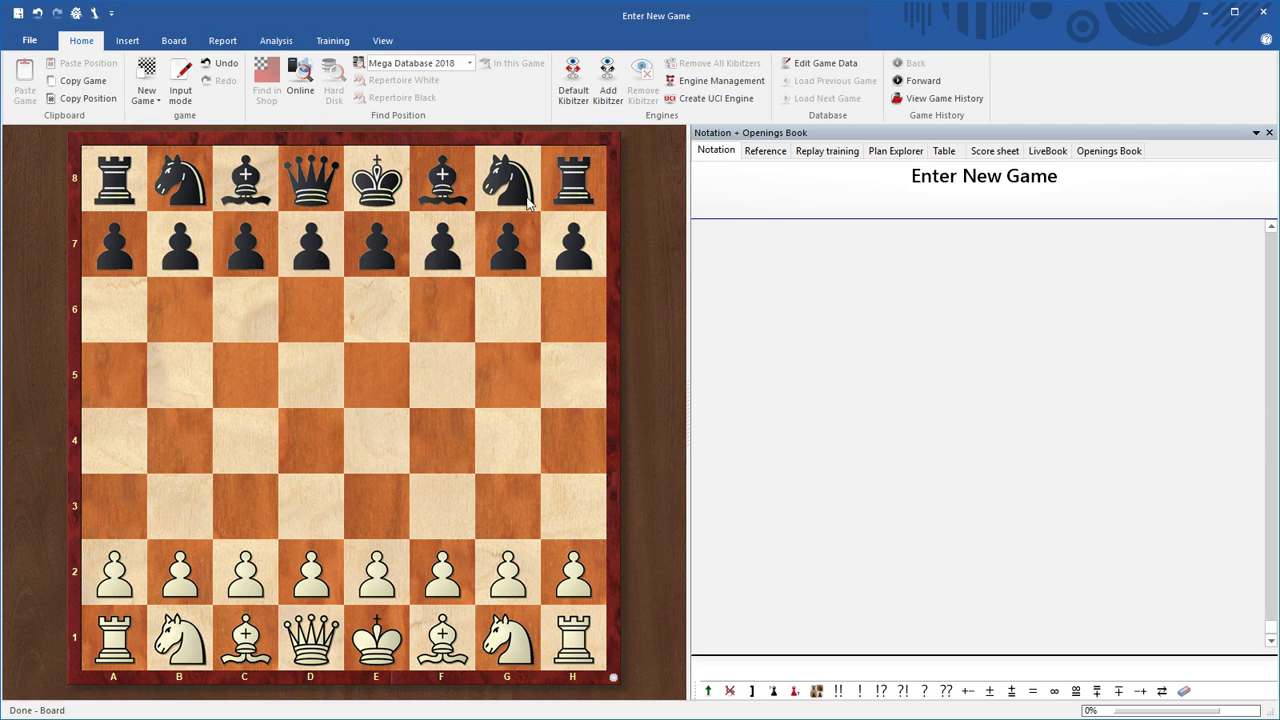
left_click(322, 437)
left_click(316, 384)
left_click(245, 440)
left_click(376, 337)
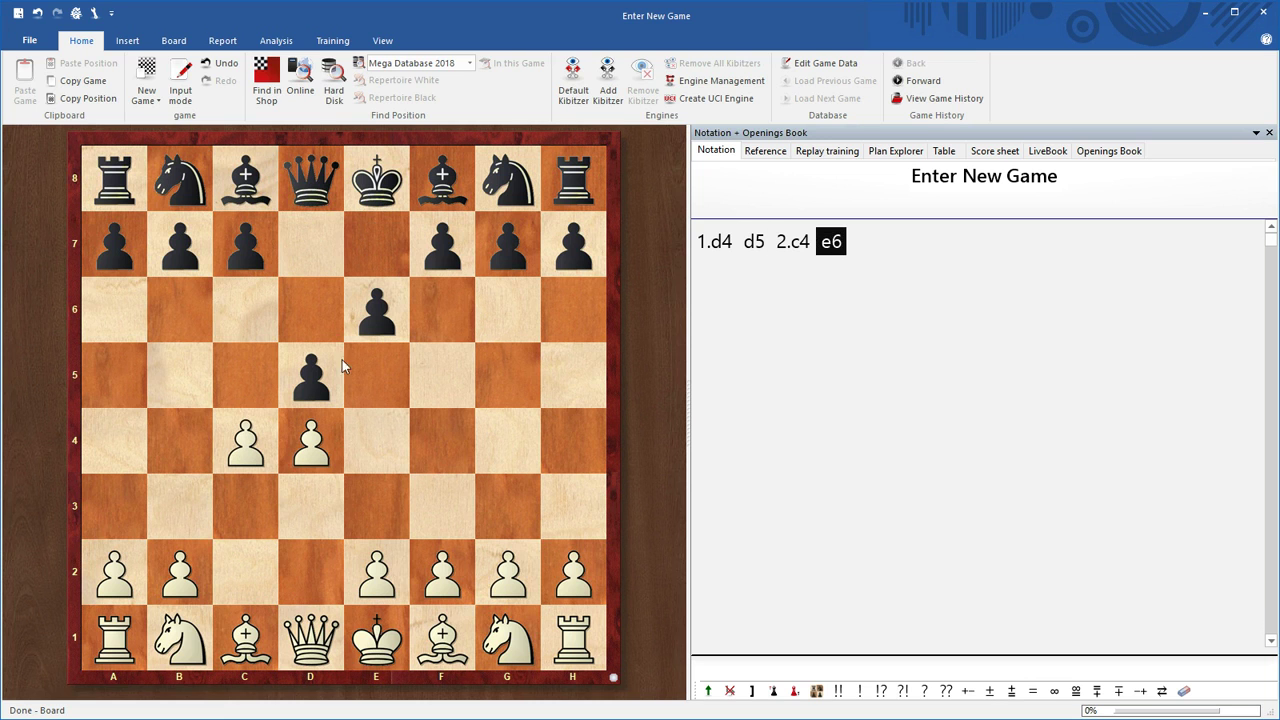
left_click(254, 498)
left_click(434, 312)
left_click(326, 378)
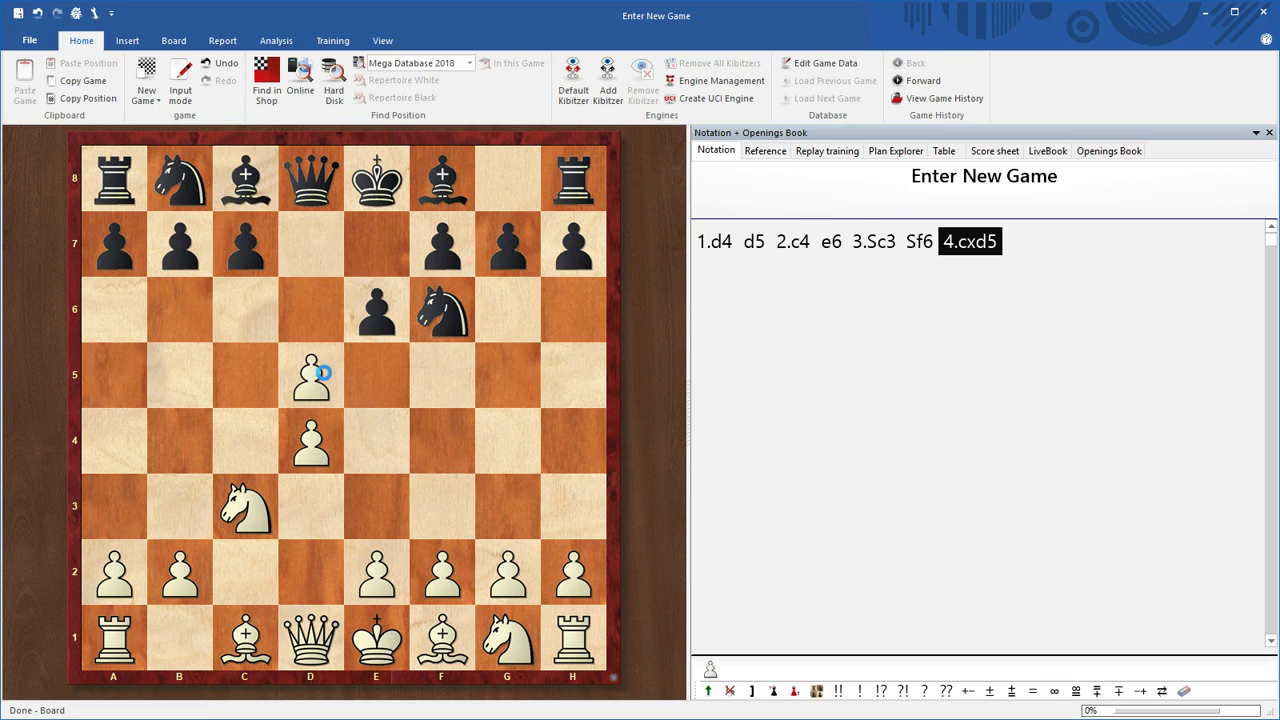
left_click(326, 378)
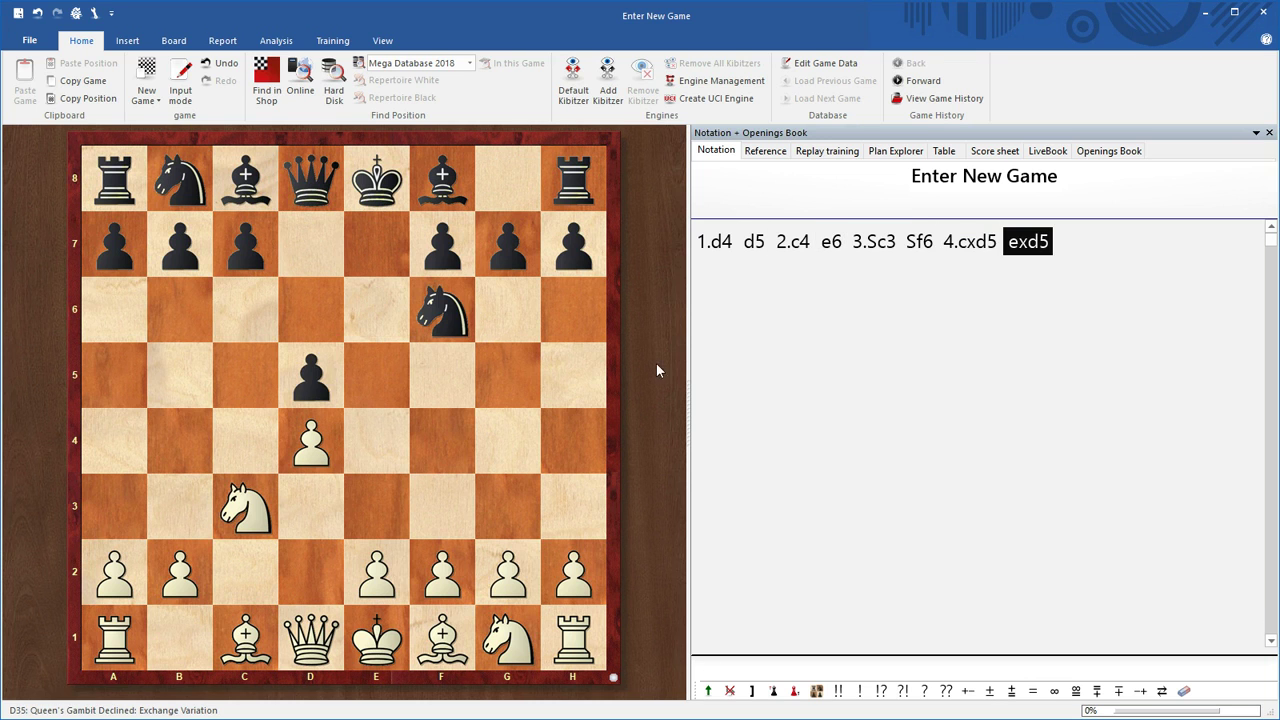
Show Mega Database 2018 reference statistics after 4...exd5 and enlarge the variations list, with 5.Lg5 leading.
left_click(768, 151)
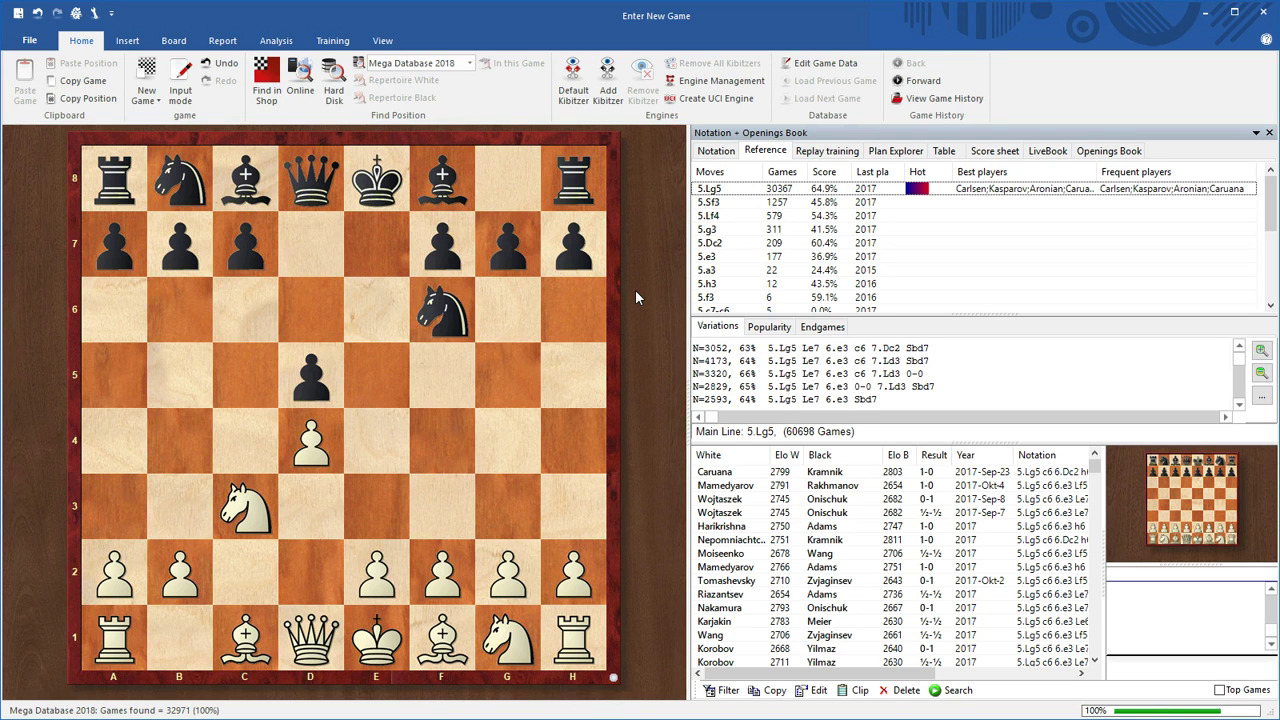
key("Left")
key("Left")
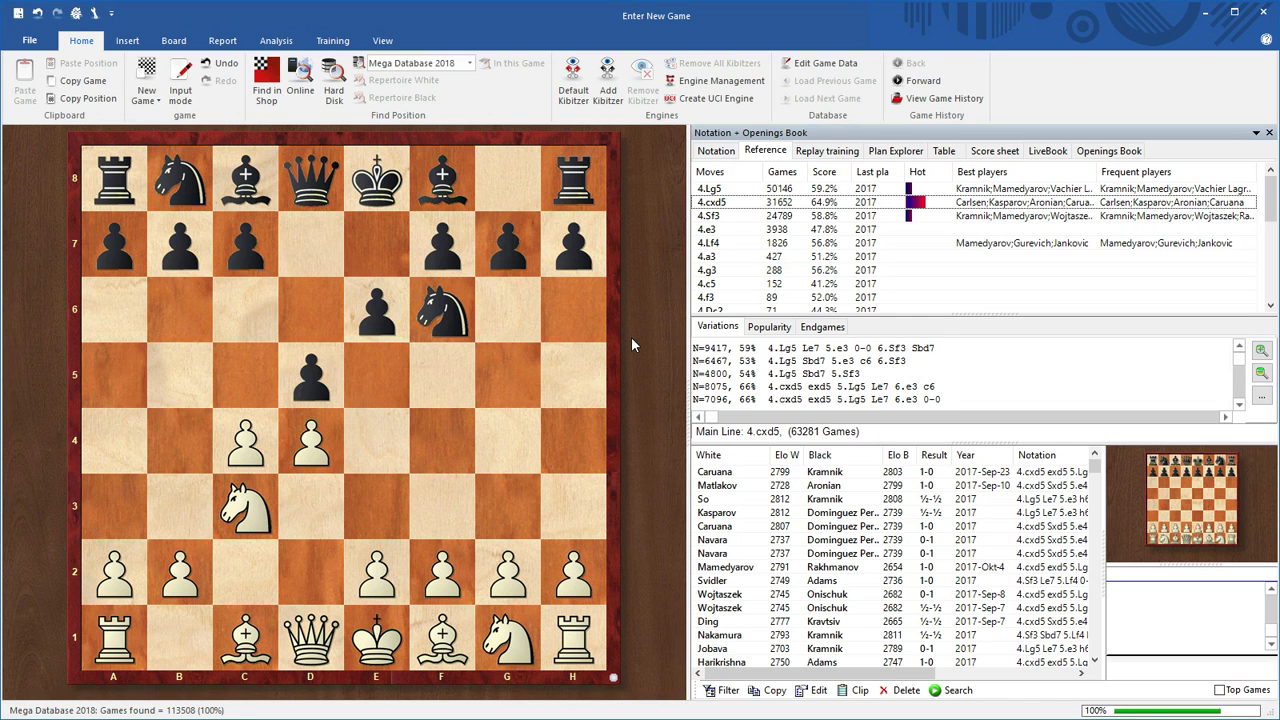
key("Right")
key("Right")
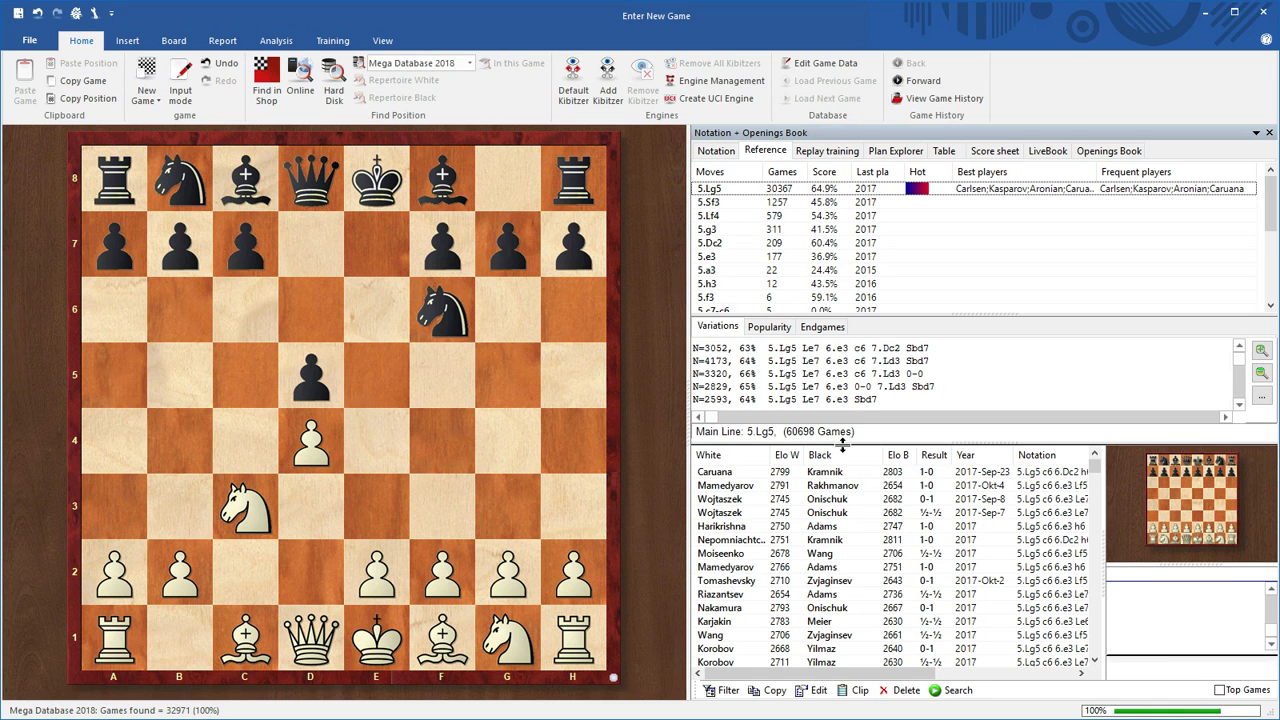
left_click_drag(842, 445, 842, 488)
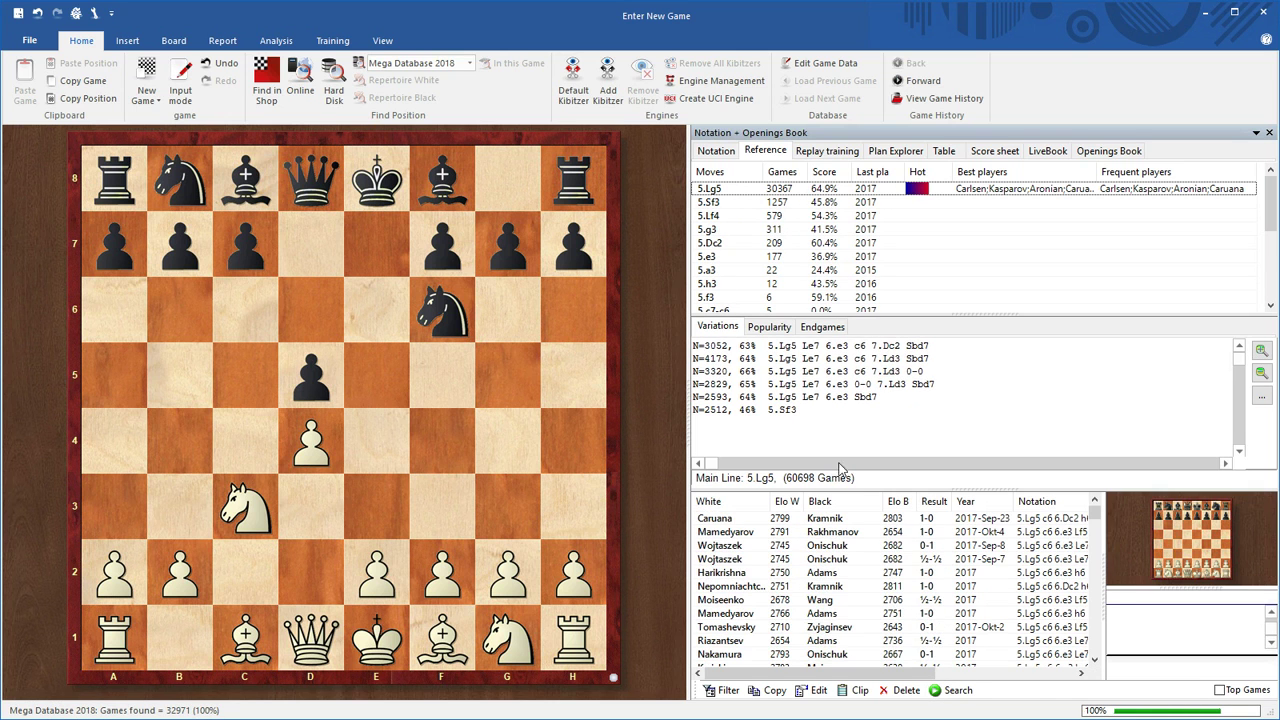
Display the 1905–2016 popularity graph for 5.Lg5 and shrink the board to widen the statistics area.
left_click(782, 333)
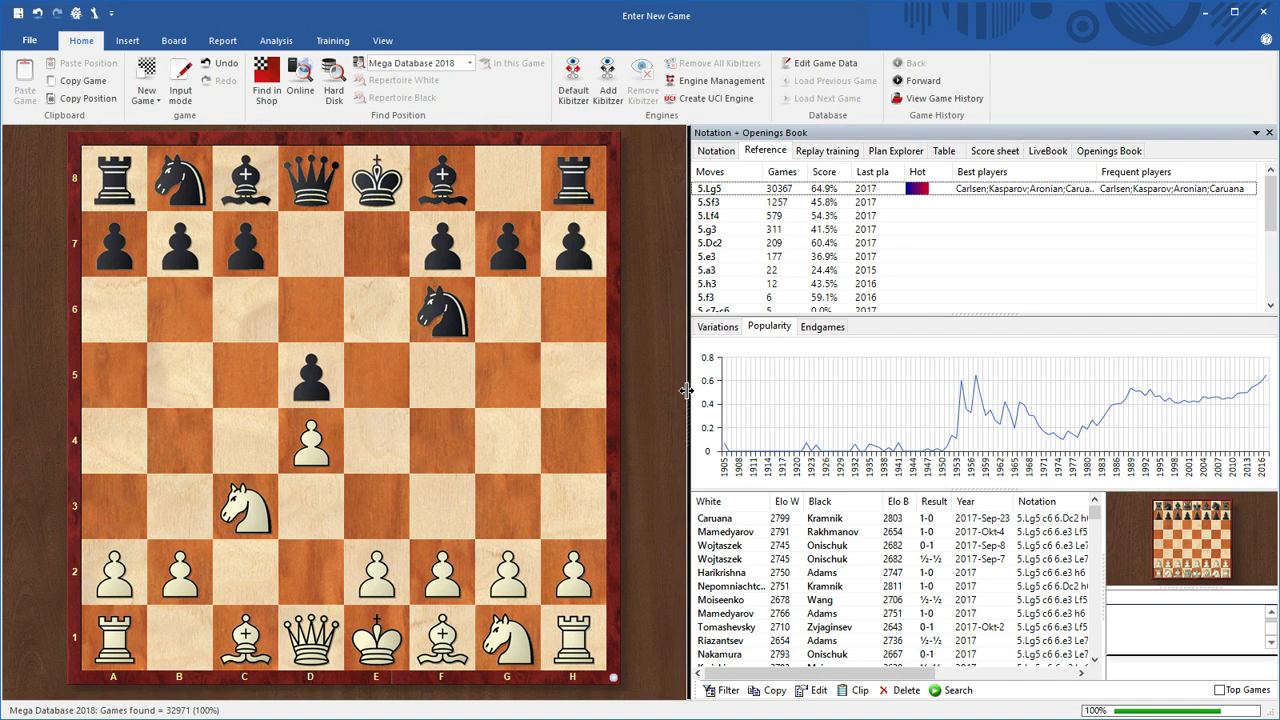
left_click_drag(686, 390, 630, 390)
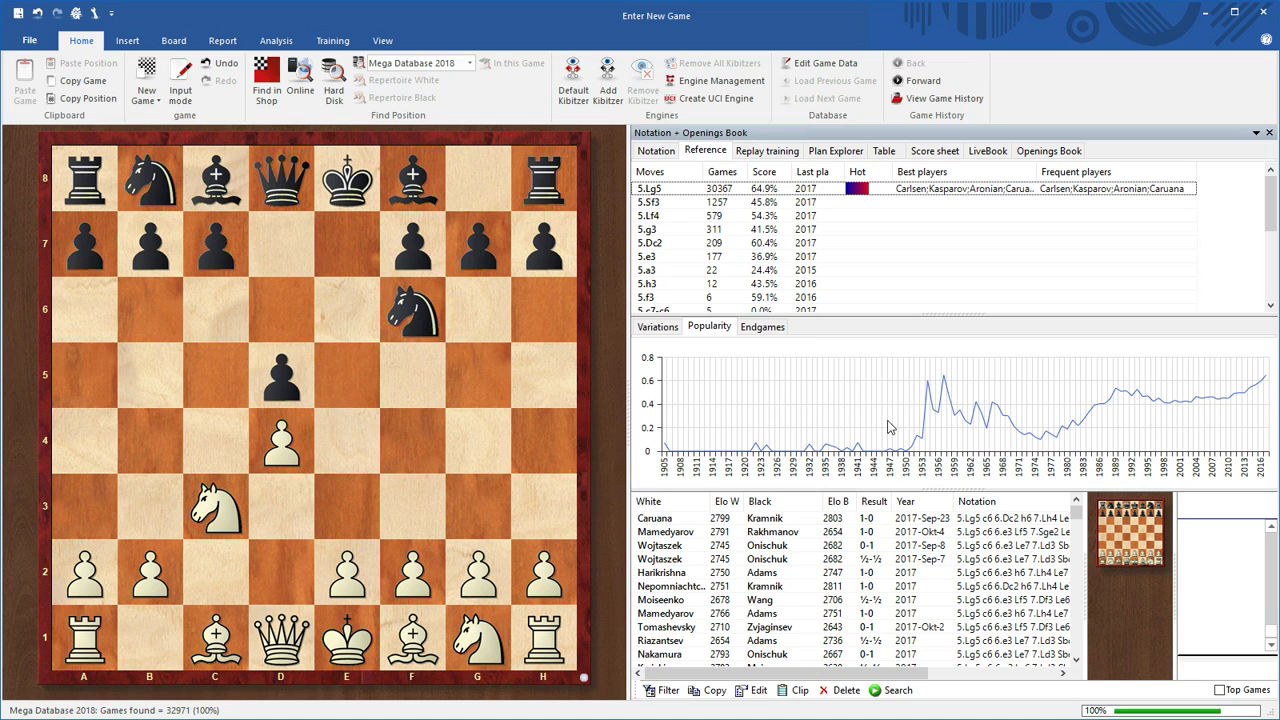
Show an enlarged endgame-types chart for 5.Lg5, led by rook-versus-rook endings at 16.5% endgames.
left_click(773, 328)
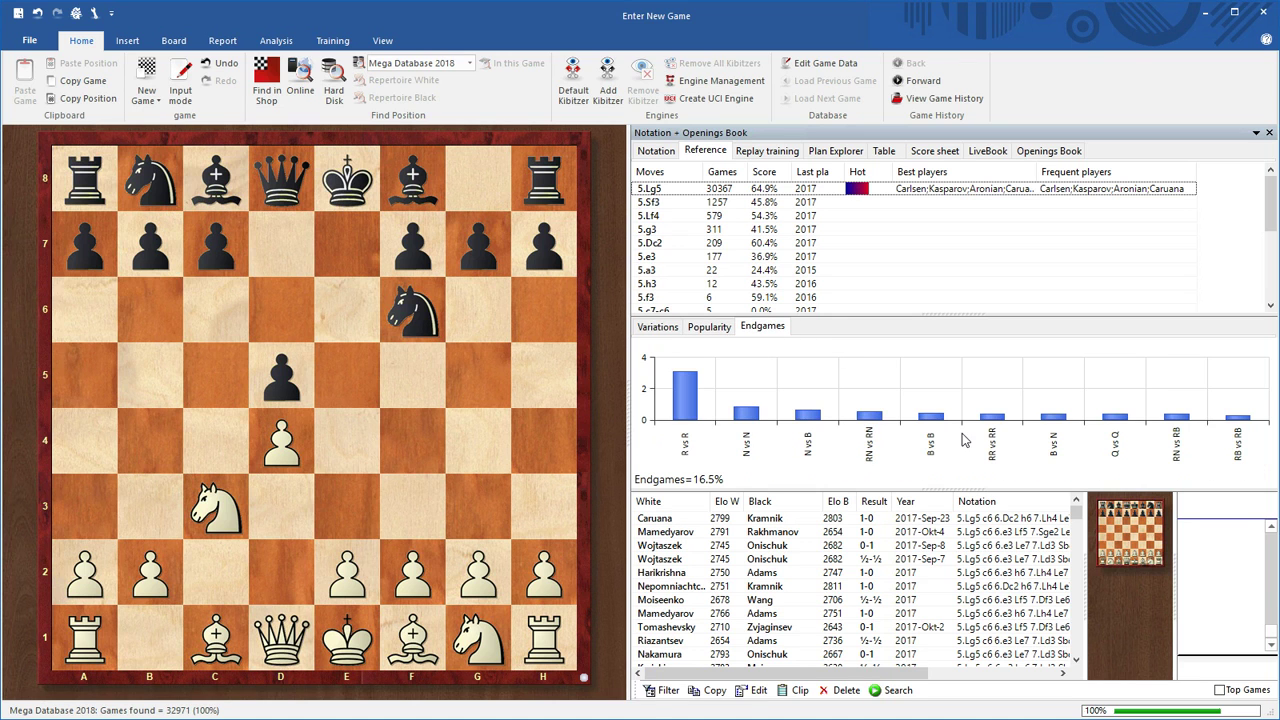
left_click_drag(912, 488, 905, 566)
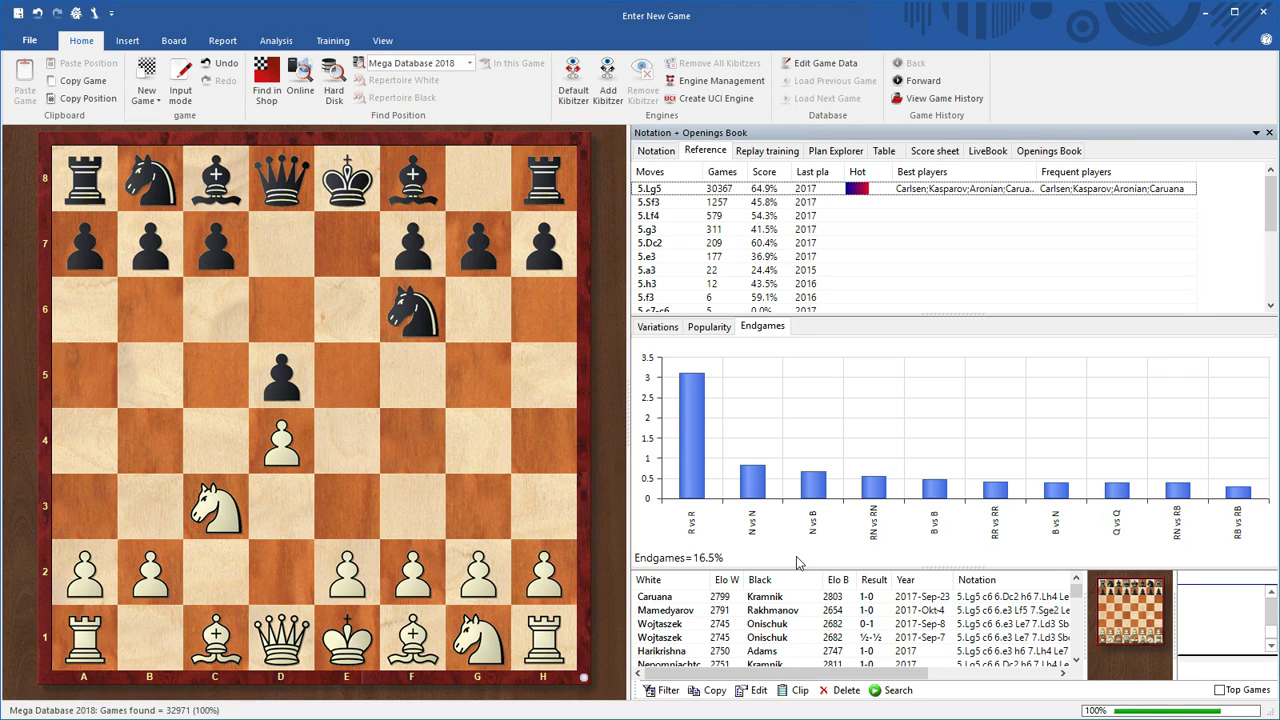
Start a new game without saving and play 1.e4 e6 2.d4 d5 3.exd5 exd5.
key("ctrl+n")
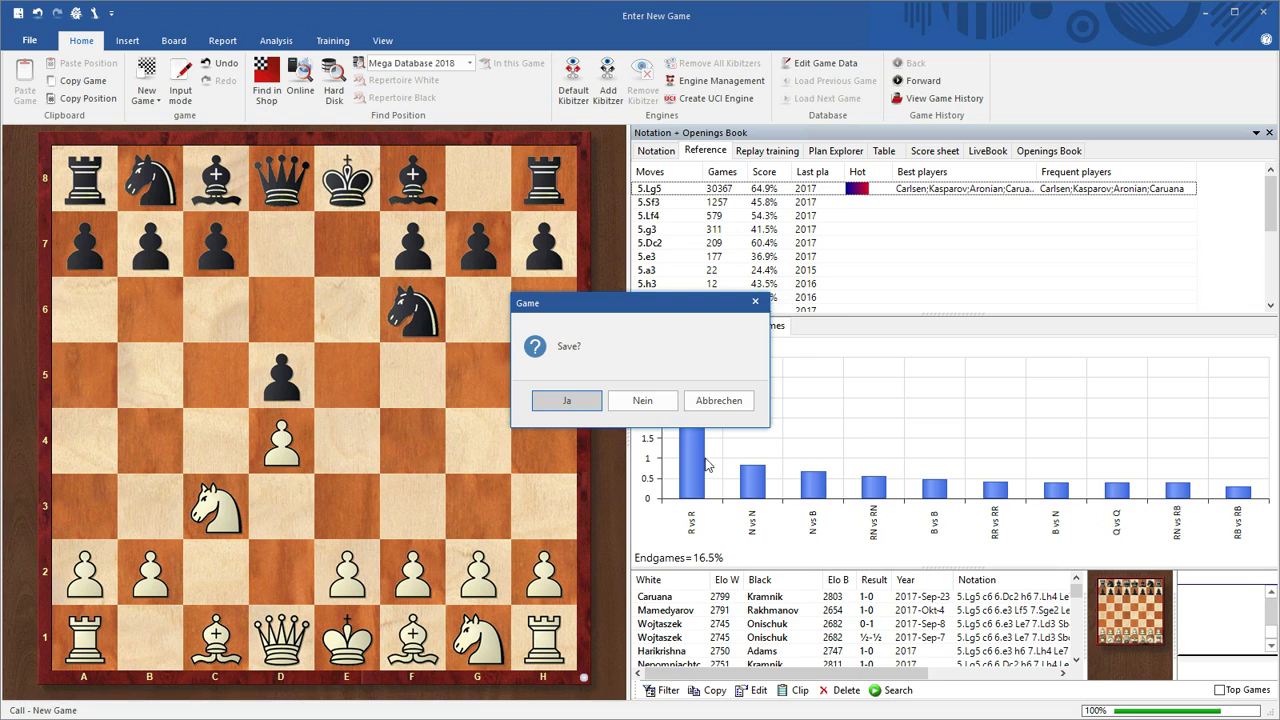
left_click(657, 402)
left_click(352, 437)
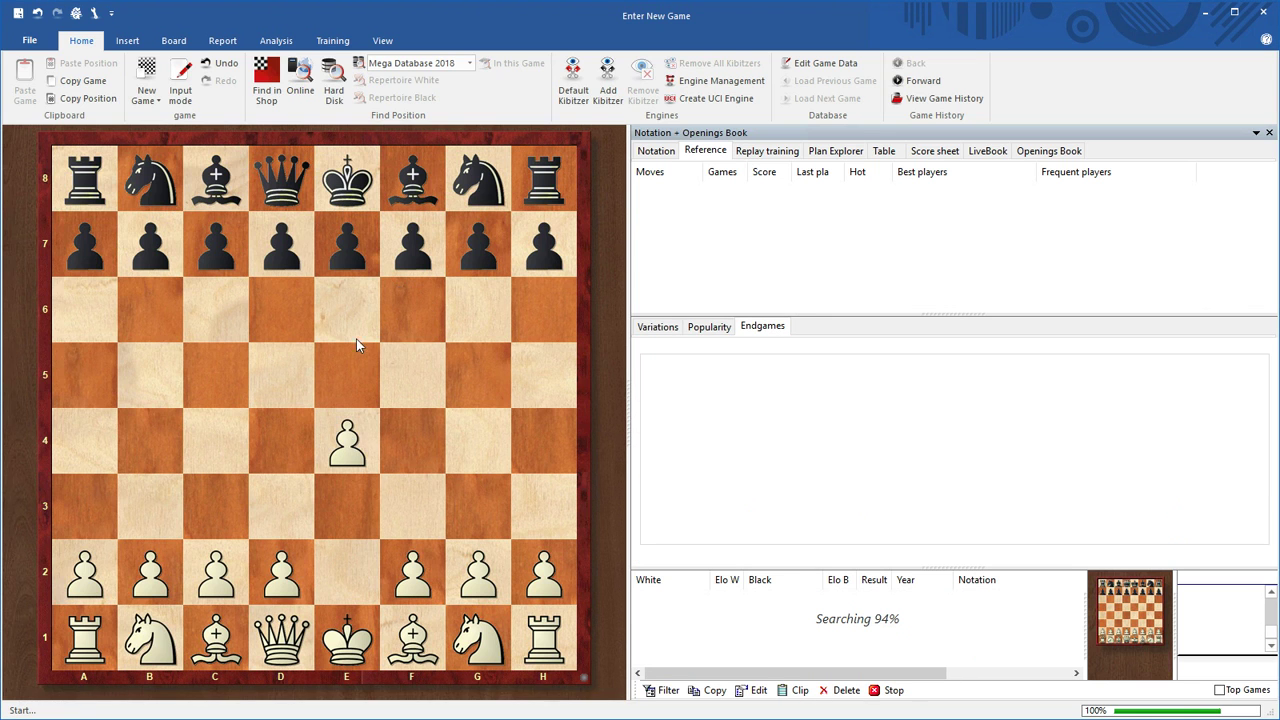
left_click(356, 316)
left_click(290, 434)
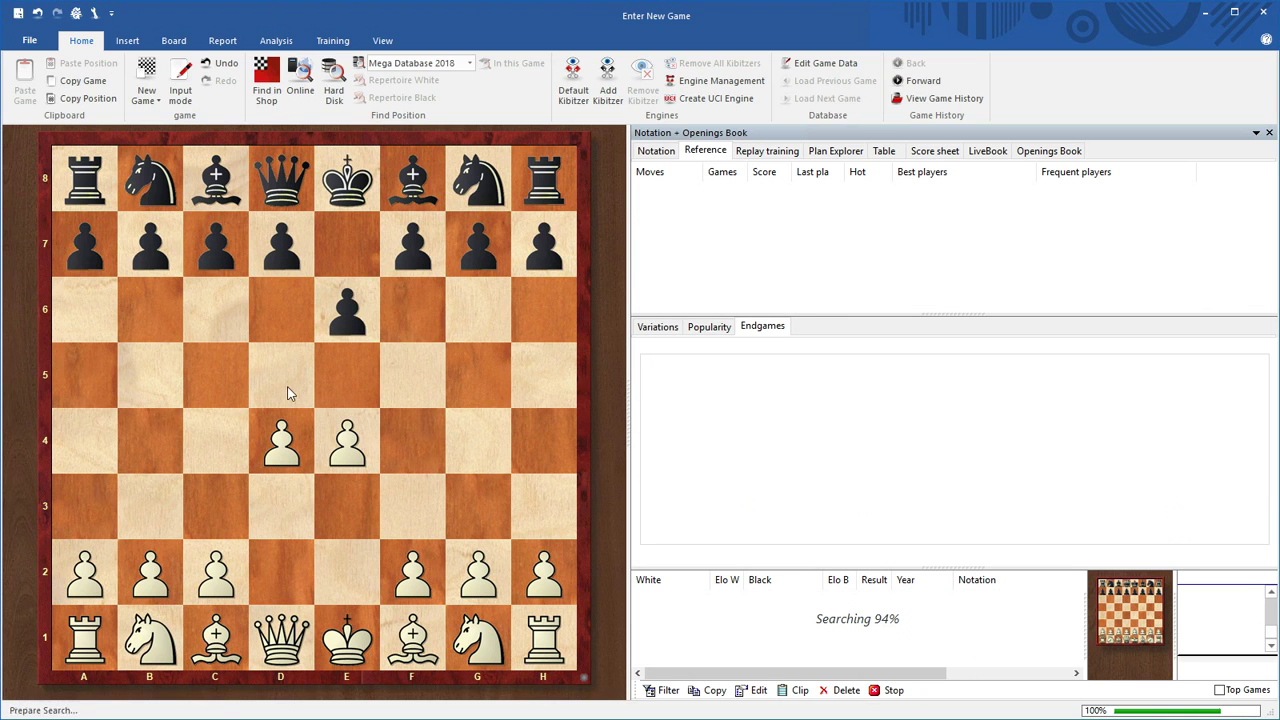
left_click(300, 368)
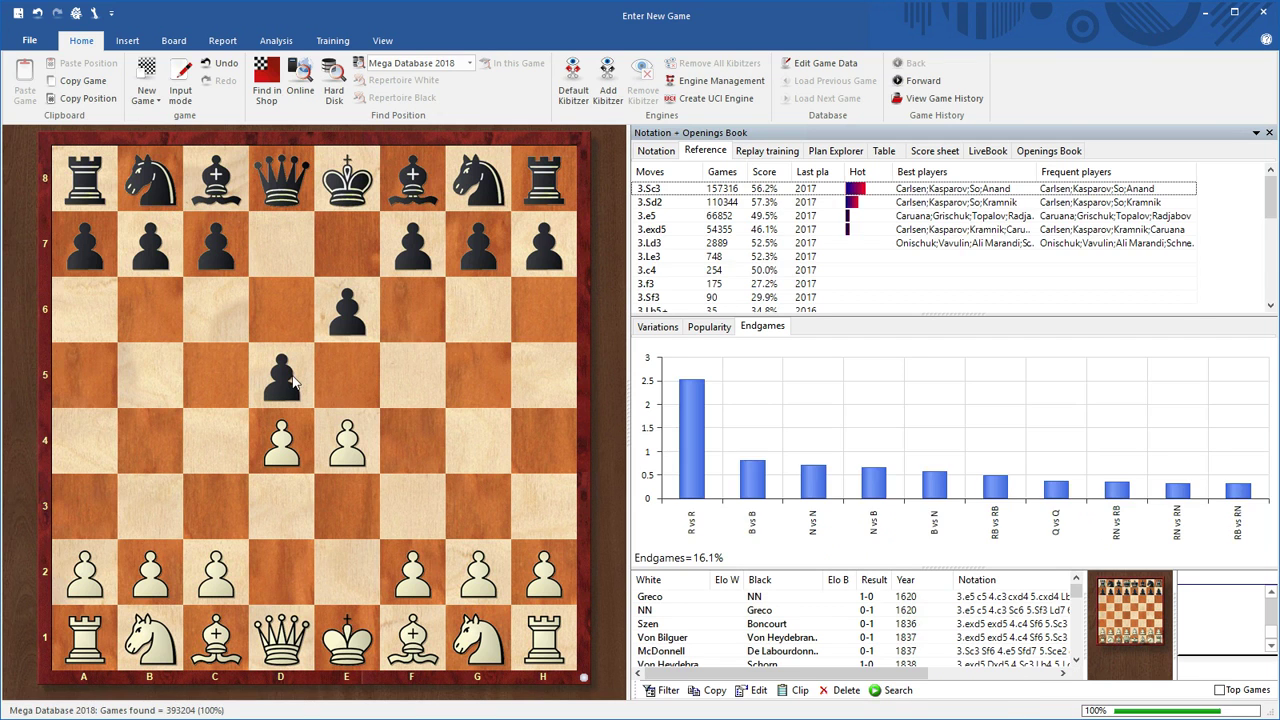
left_click(291, 376)
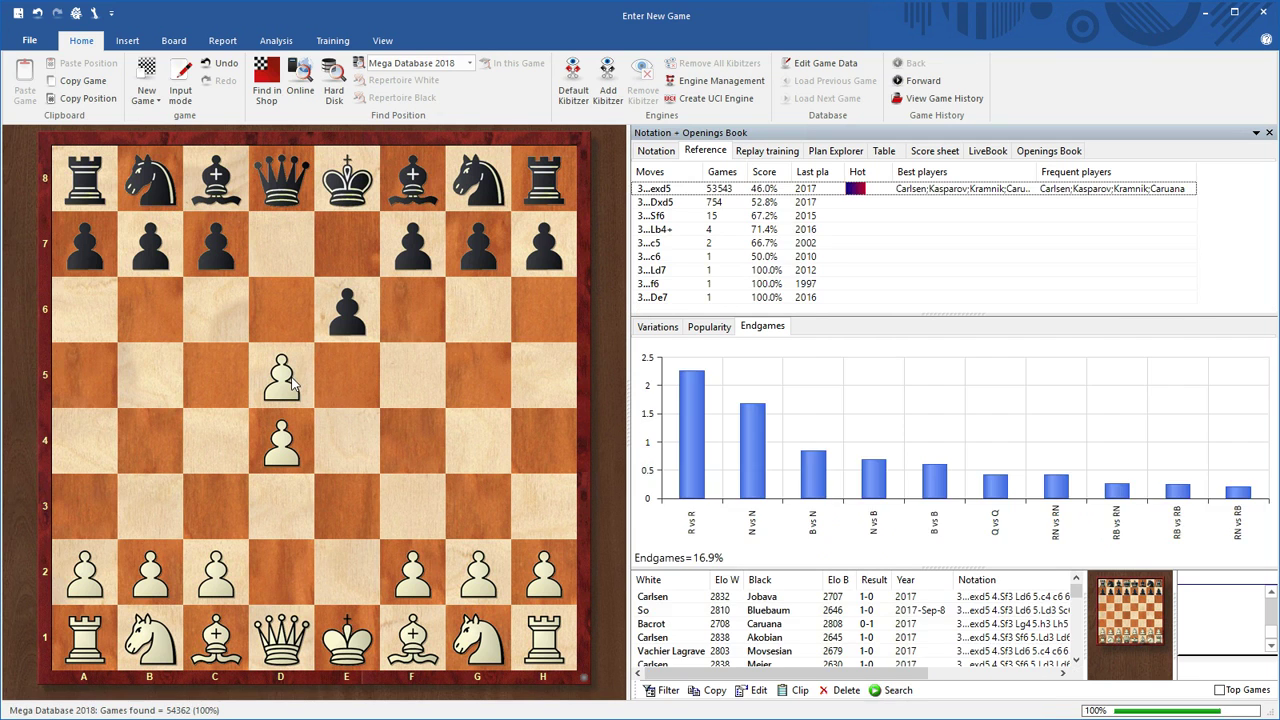
left_click(291, 383)
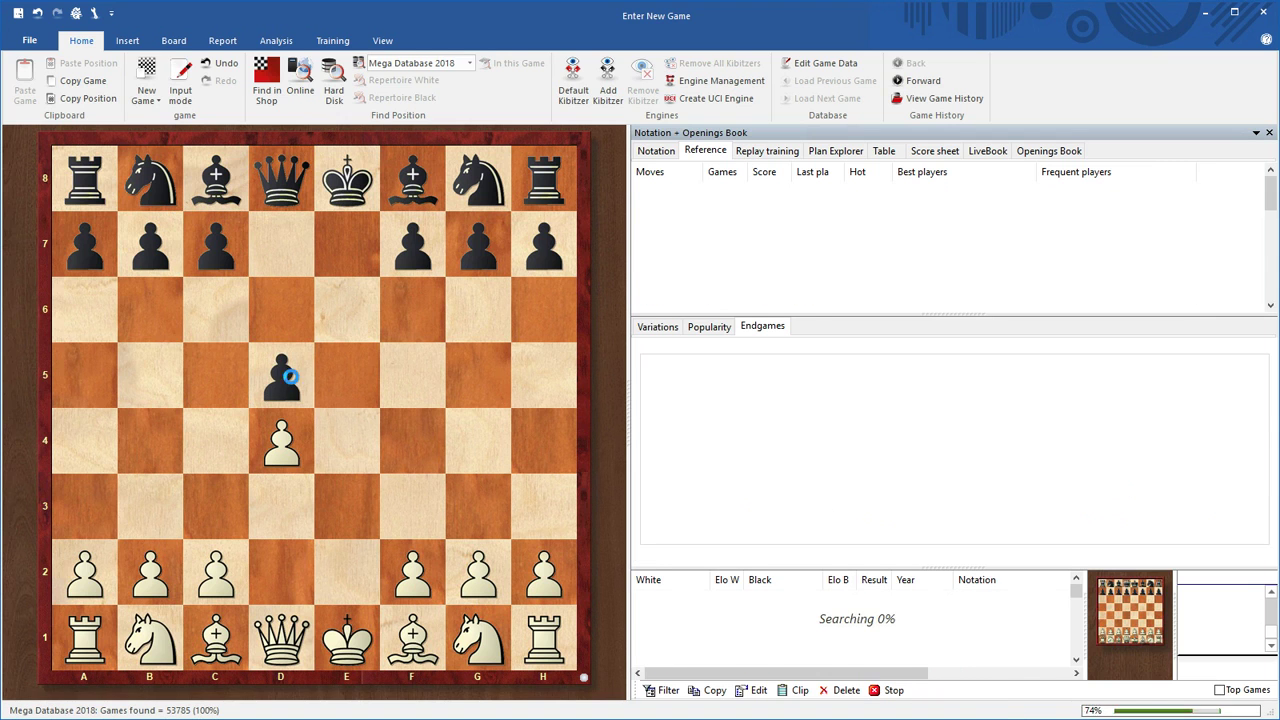
Extend the French Exchange line with 4.Ld3 Ld6 5.Sf3 Se7.
left_click(289, 507)
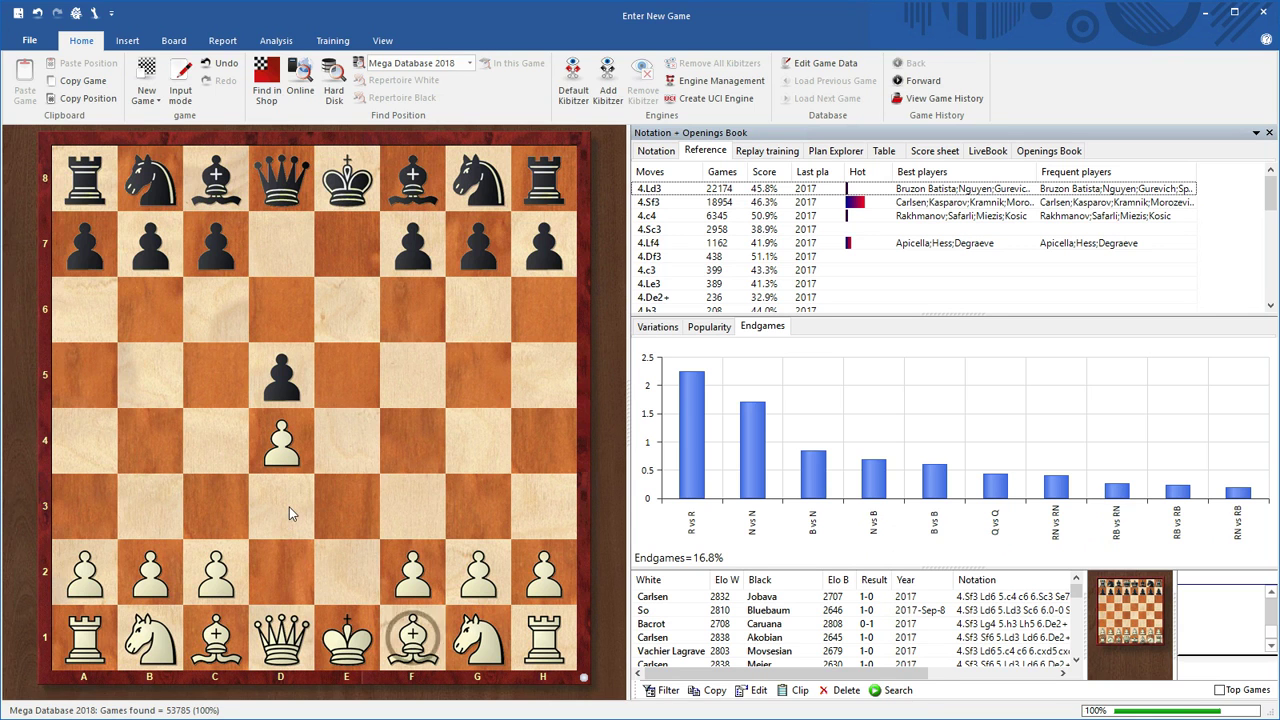
left_click(291, 313)
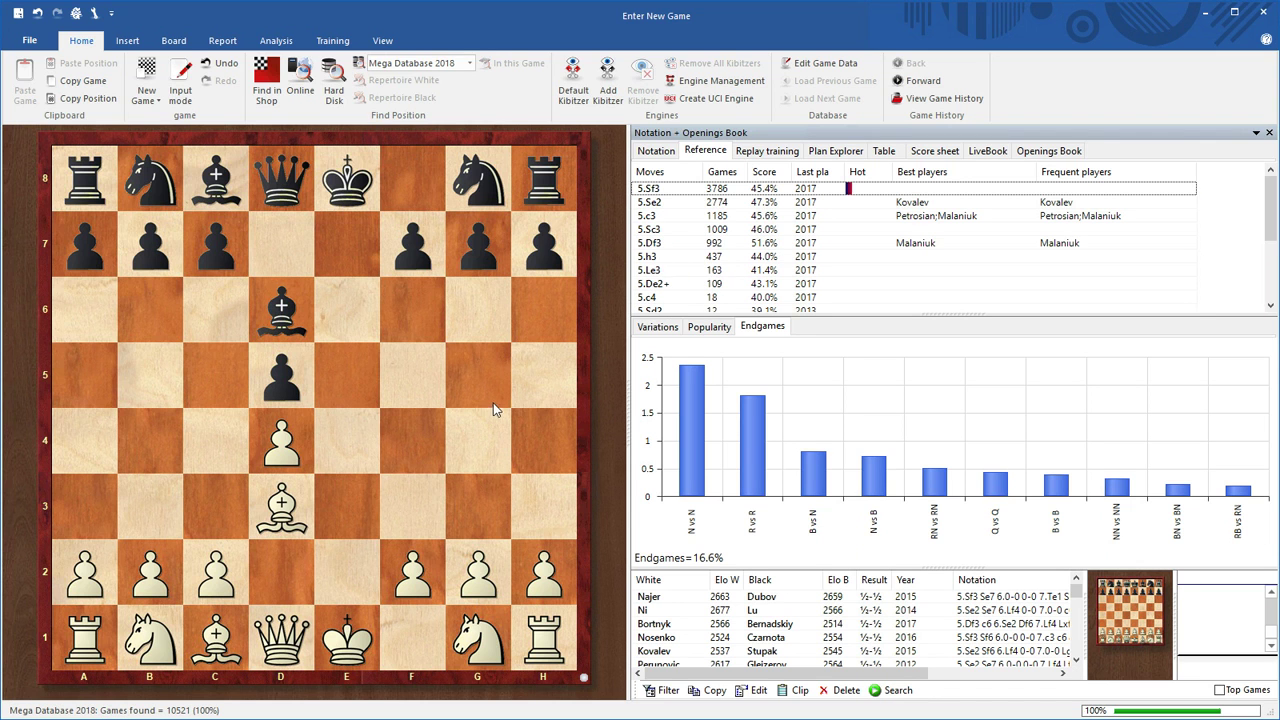
left_click(414, 500)
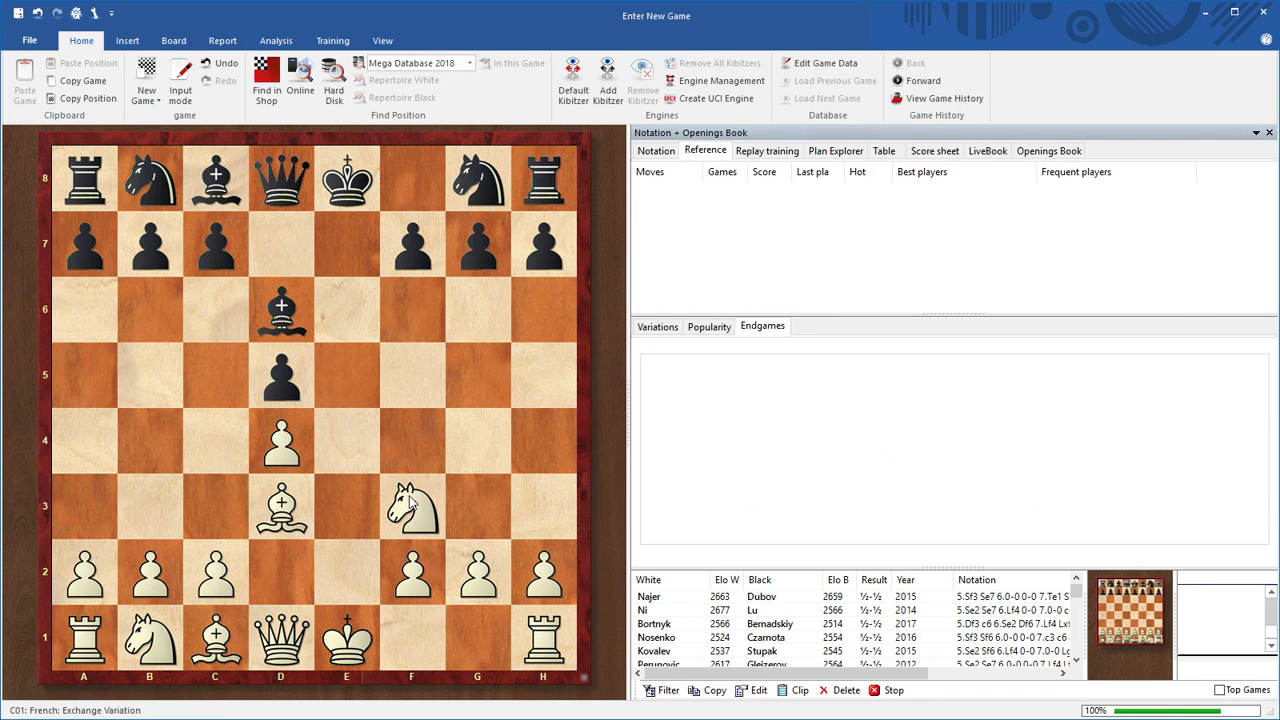
left_click(349, 251)
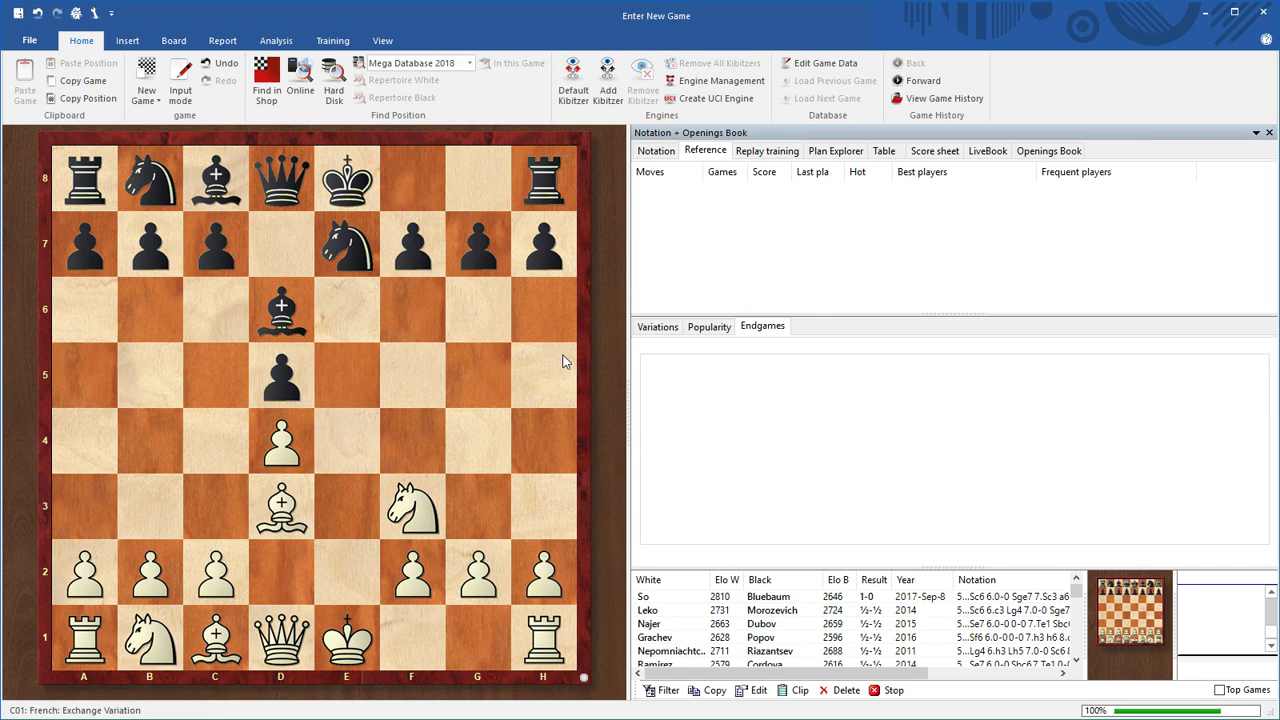